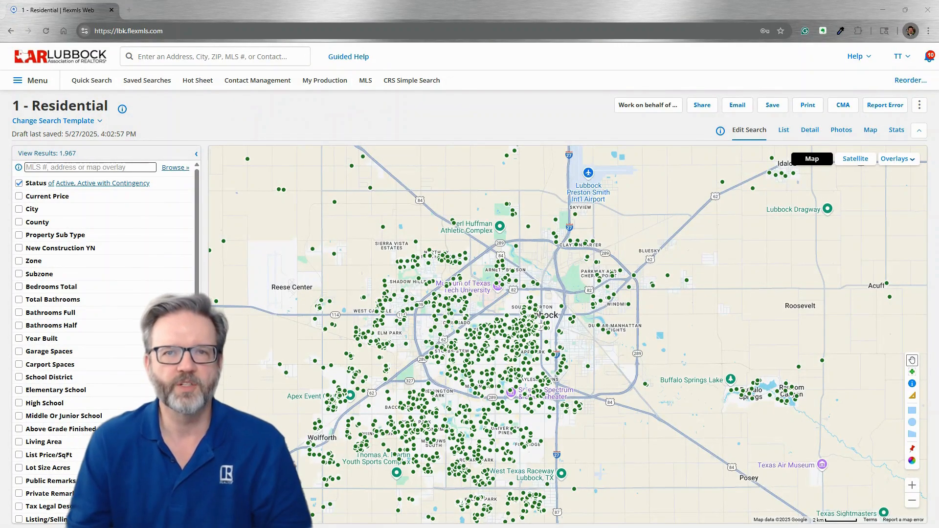
- Choose the Office/Member Contact Information Export report under Menu > Statistics > Rosters
{"action": "left_click", "coordinate": [33, 80]}
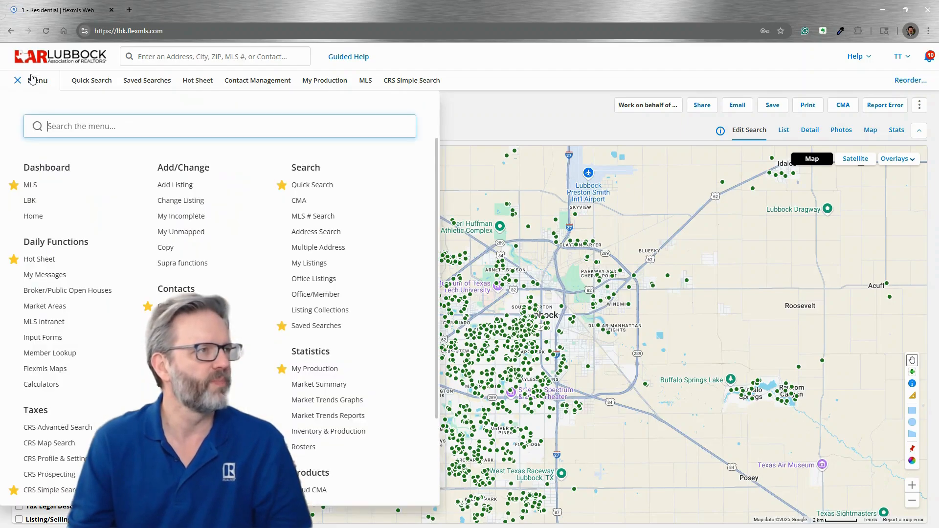
{"action": "left_click", "coordinate": [303, 447]}
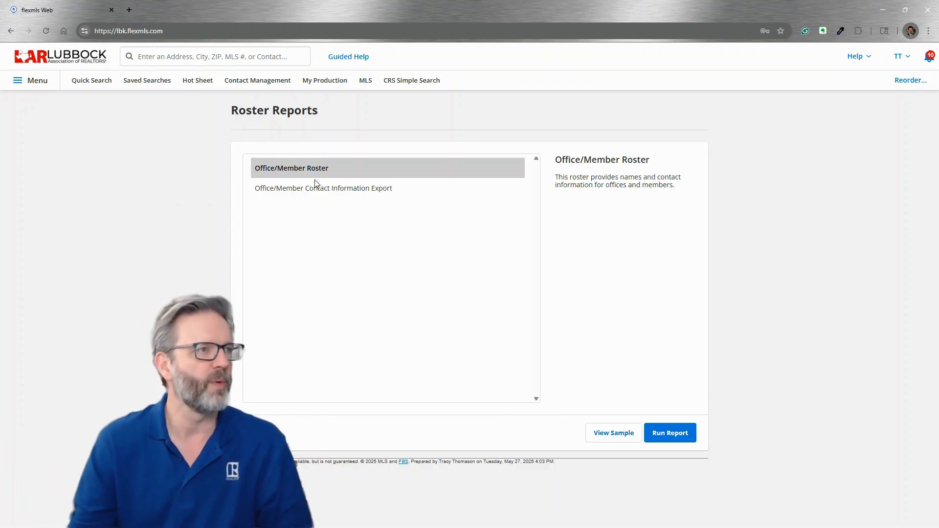
{"action": "left_click", "coordinate": [310, 191]}
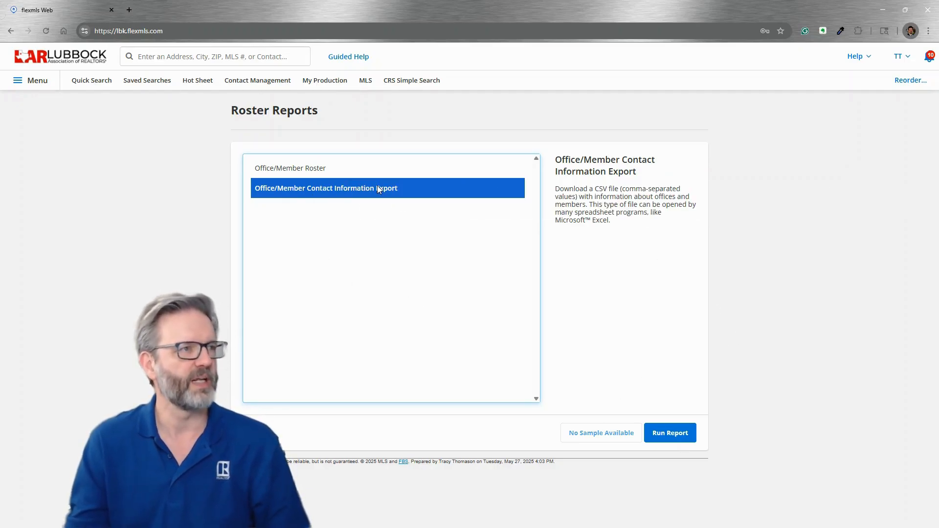
- Run the contact information export report and tick the option choosing all offices
{"action": "left_click", "coordinate": [685, 440]}
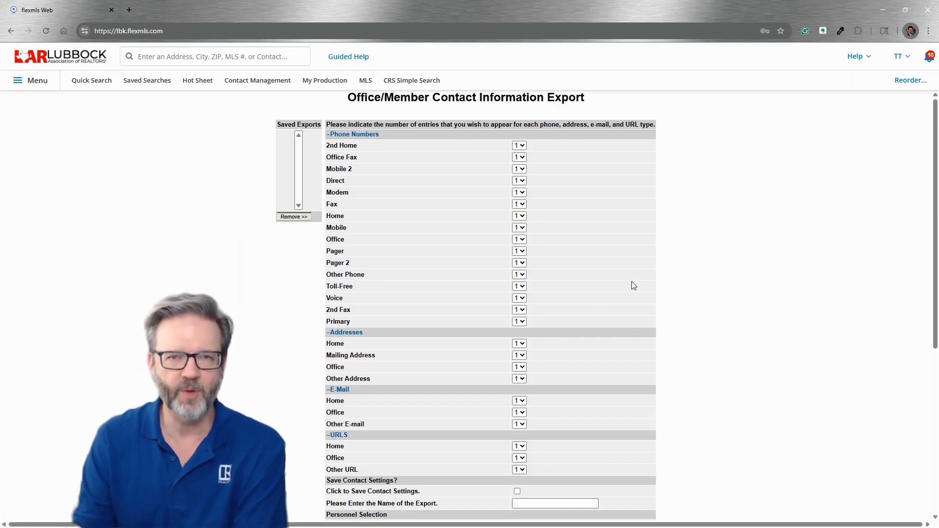
{"action": "scroll", "coordinate": [762, 284], "scroll_direction": "down", "scroll_amount": 6}
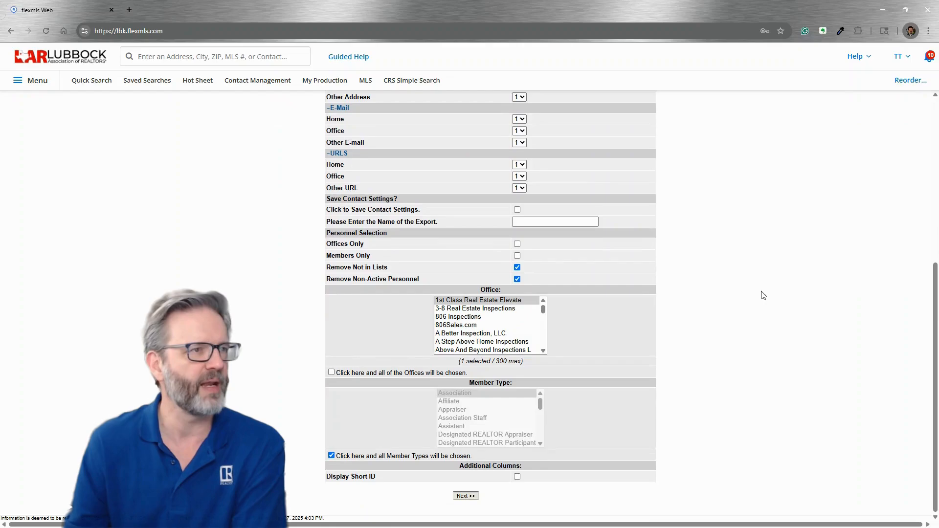
{"action": "left_click", "coordinate": [332, 373]}
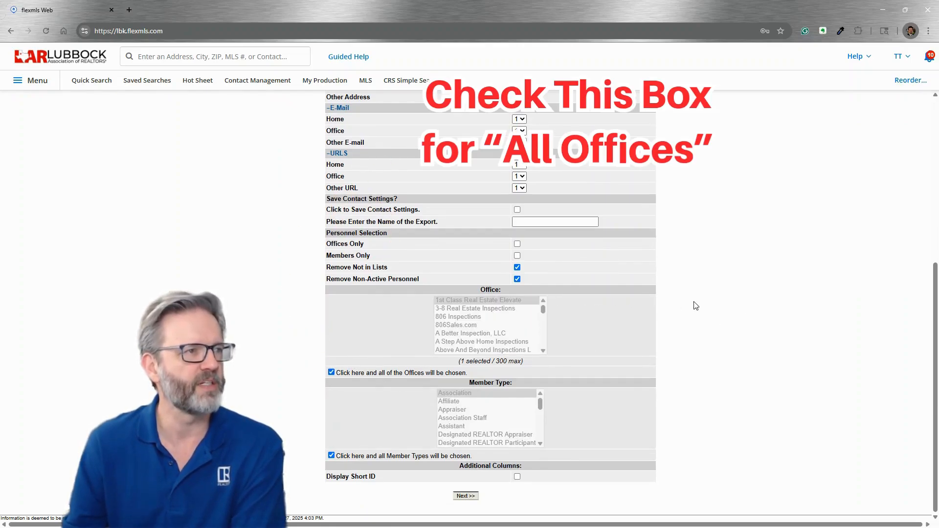
{"action": "scroll", "coordinate": [690, 311], "scroll_direction": "up", "scroll_amount": 6}
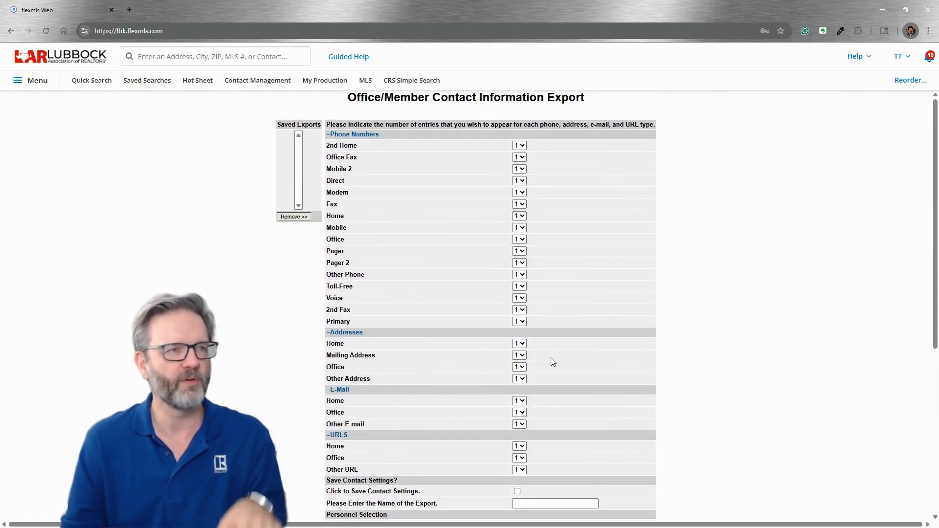
{"action": "scroll", "coordinate": [692, 262], "scroll_direction": "down", "scroll_amount": 6}
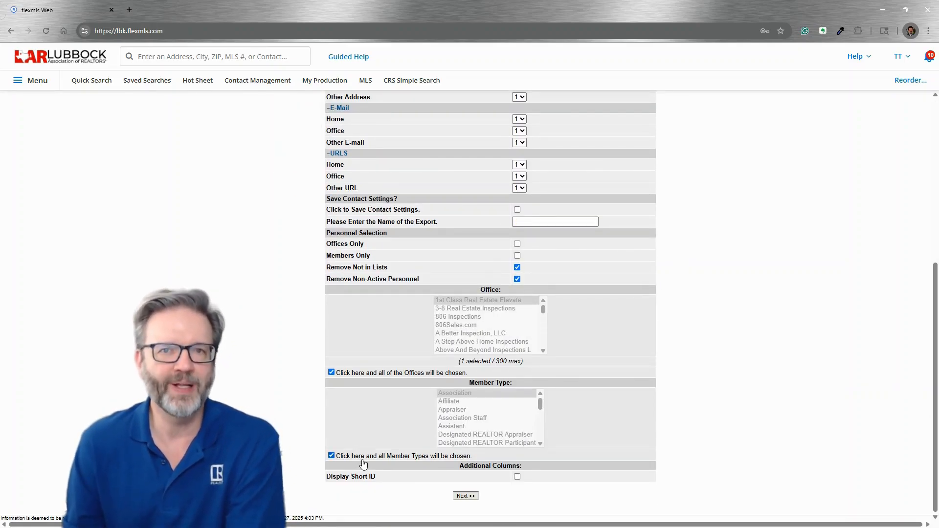
- Clear the all-member-types option and pick Designated REALTOR Participant as the member type
{"action": "left_click", "coordinate": [332, 455]}
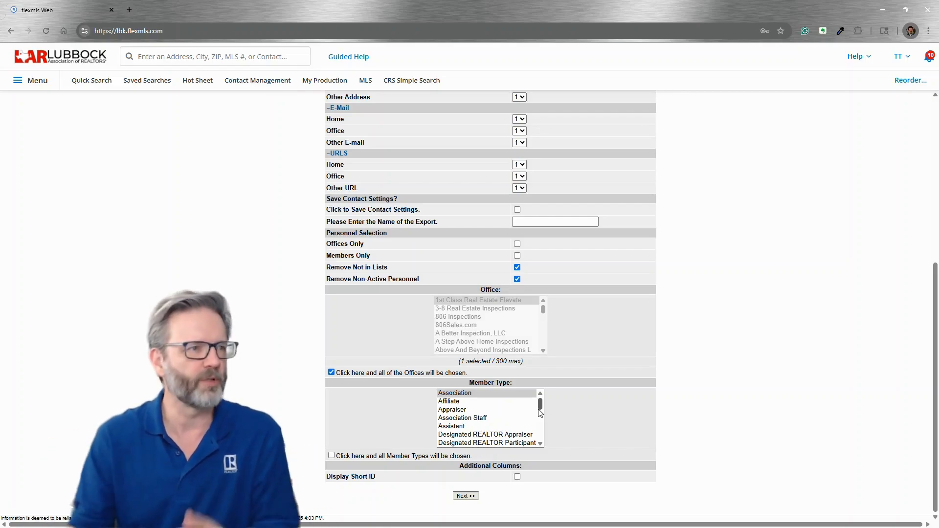
{"action": "left_click_drag", "start_coordinate": [540, 412], "coordinate": [518, 421]}
{"action": "left_click", "coordinate": [491, 418]}
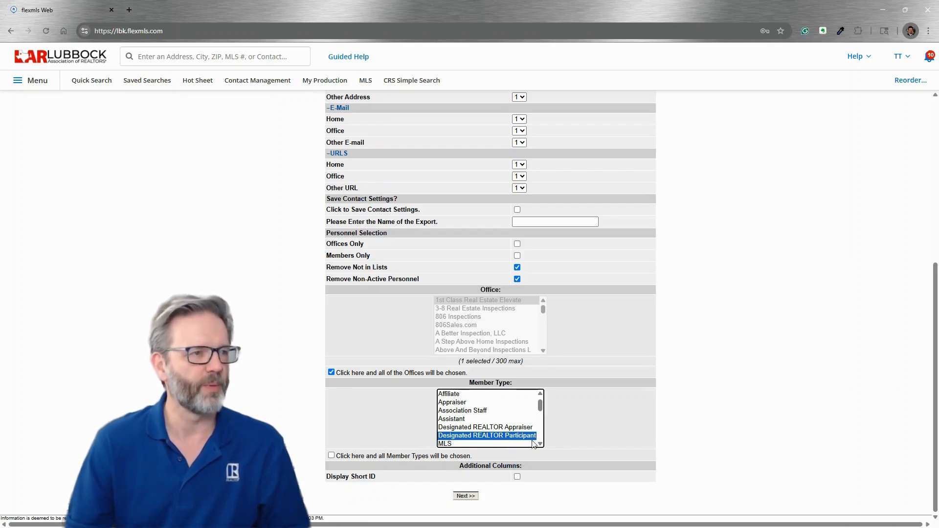
{"action": "scroll", "coordinate": [503, 426], "scroll_direction": "down", "scroll_amount": 5}
{"action": "scroll", "coordinate": [499, 420], "scroll_direction": "up", "scroll_amount": 3}
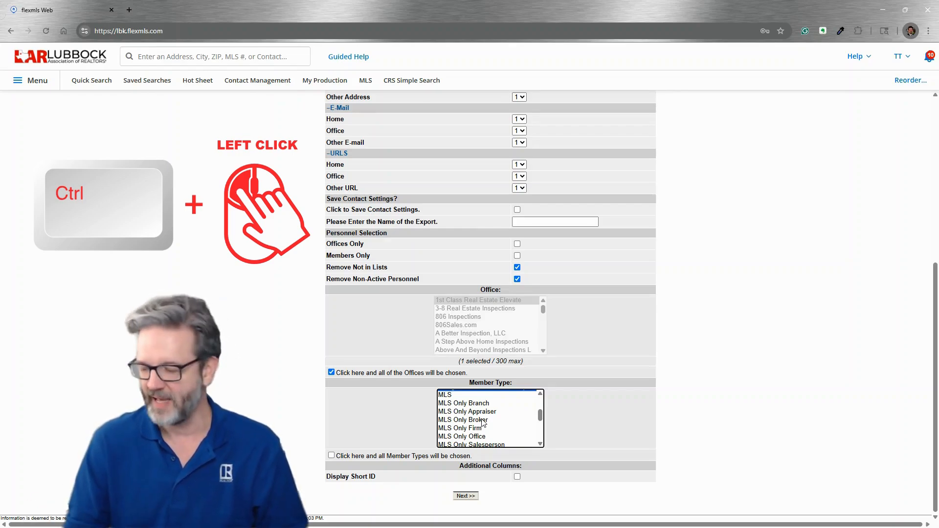
- Add MLS Only Broker, MLS Only Salesperson, REALTOR Broker Associate and REALTOR Salesperson to the member types
{"action": "left_click", "coordinate": [482, 420], "text": "ctrl"}
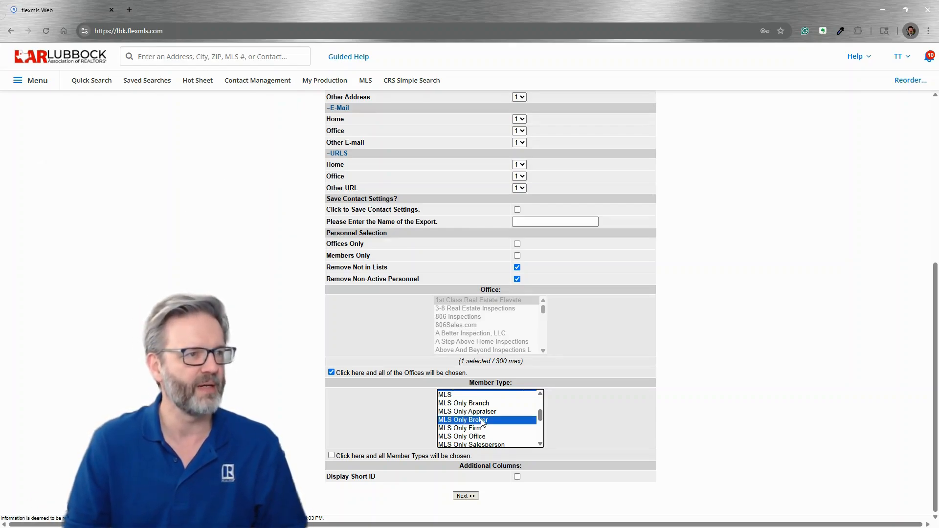
{"action": "left_click", "coordinate": [484, 446], "text": "ctrl"}
{"action": "left_click_drag", "start_coordinate": [544, 417], "coordinate": [543, 423]}
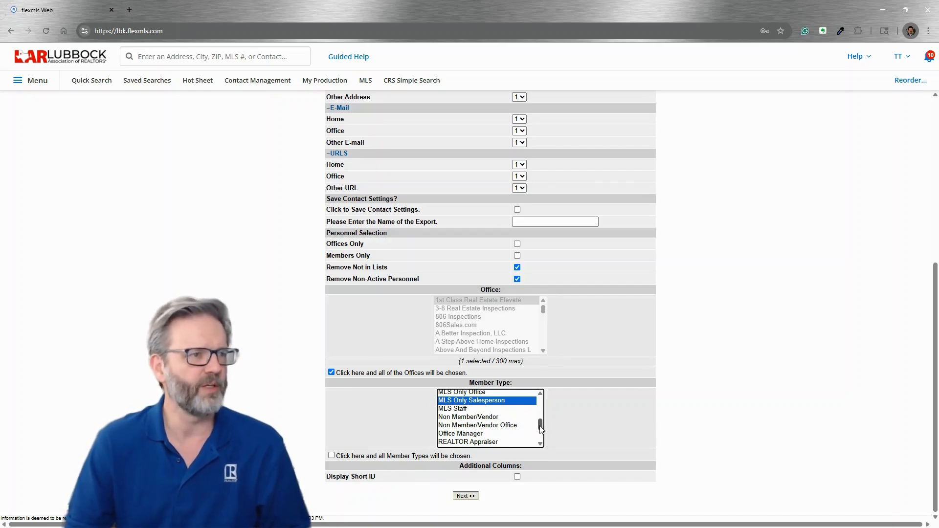
{"action": "scroll", "coordinate": [540, 428], "scroll_direction": "down", "scroll_amount": 1}
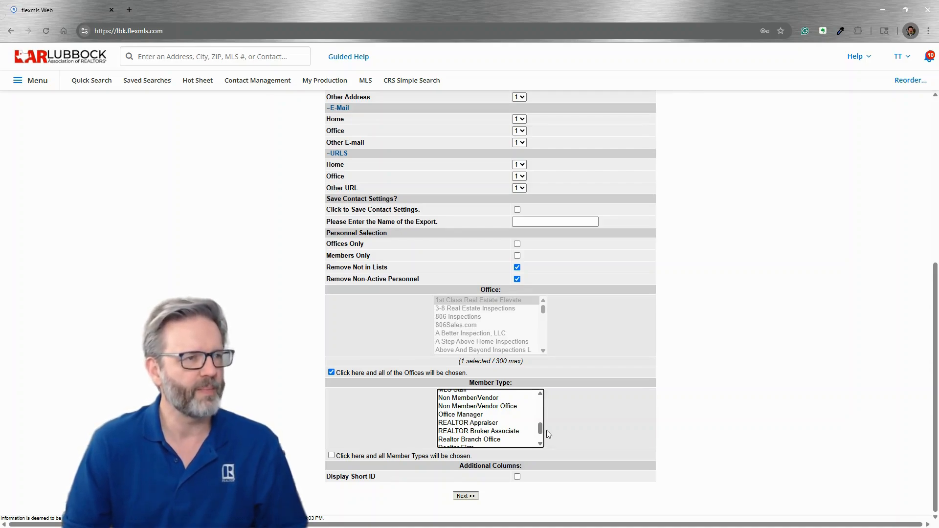
{"action": "scroll", "coordinate": [540, 429], "scroll_direction": "down", "scroll_amount": 2}
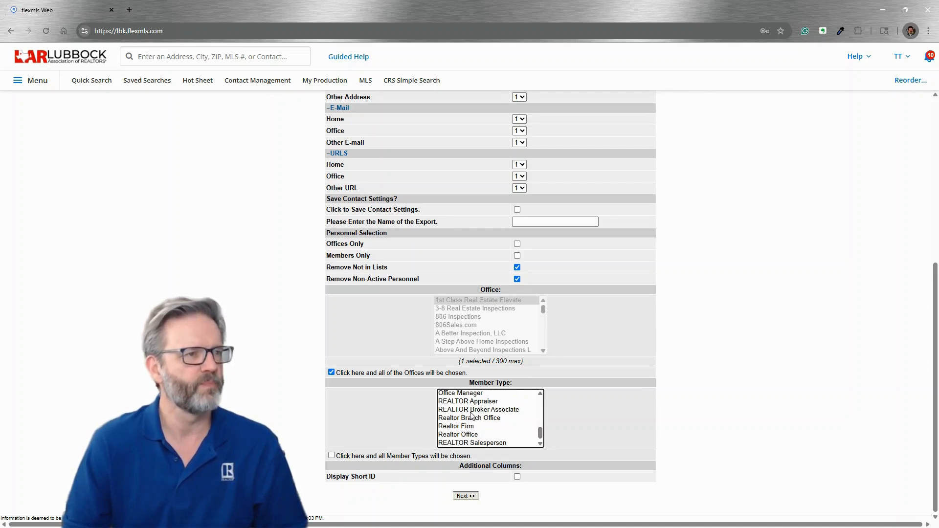
{"action": "left_click", "coordinate": [478, 411]}
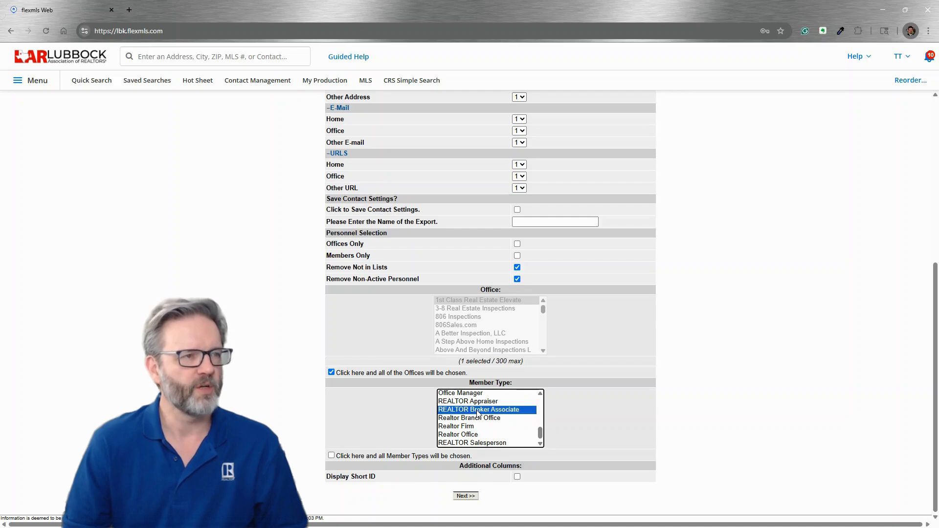
{"action": "left_click", "coordinate": [465, 443], "text": "ctrl"}
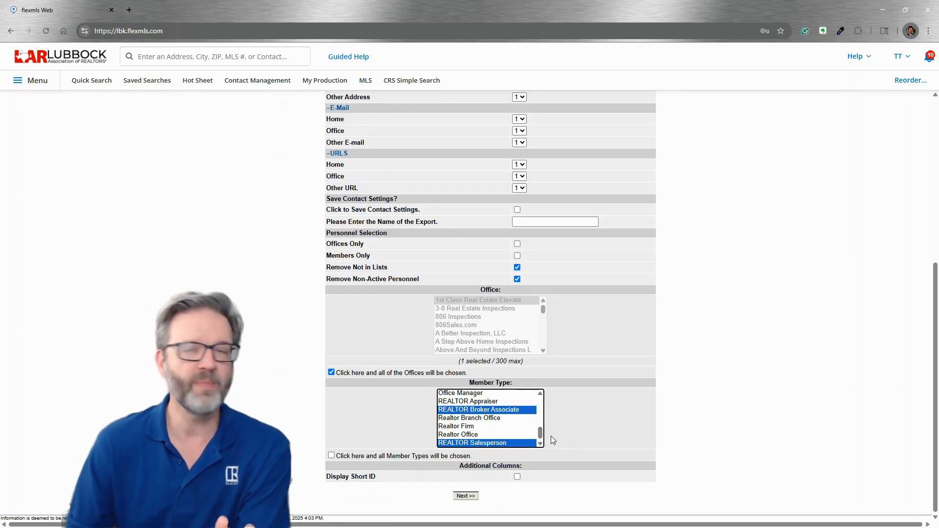
{"action": "mouse_move", "coordinate": [541, 433]}
{"action": "left_mouse_down"}
{"action": "mouse_move", "coordinate": [539, 409]}
{"action": "mouse_move", "coordinate": [540, 438]}
{"action": "left_mouse_up"}
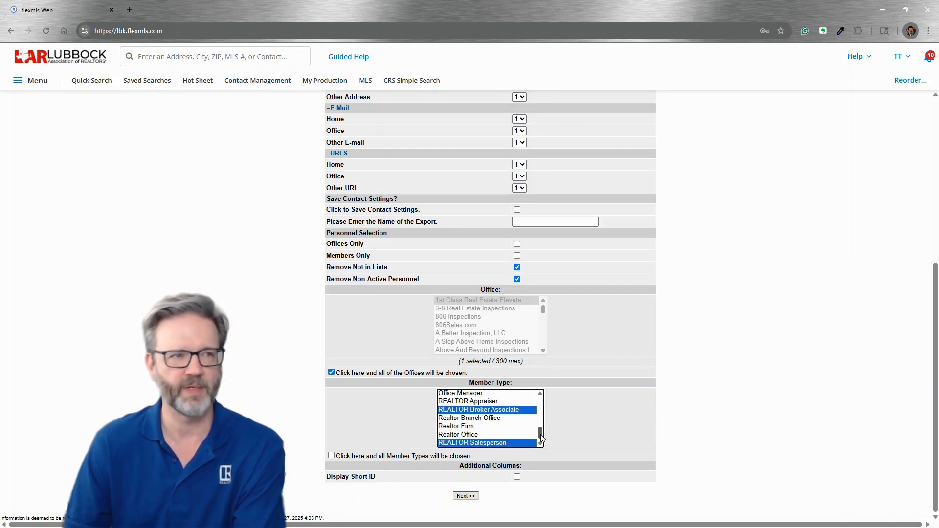
- Generate the export and save it to Downloads as 'MLS Export 2025-05-27.csv'
{"action": "left_click", "coordinate": [466, 497]}
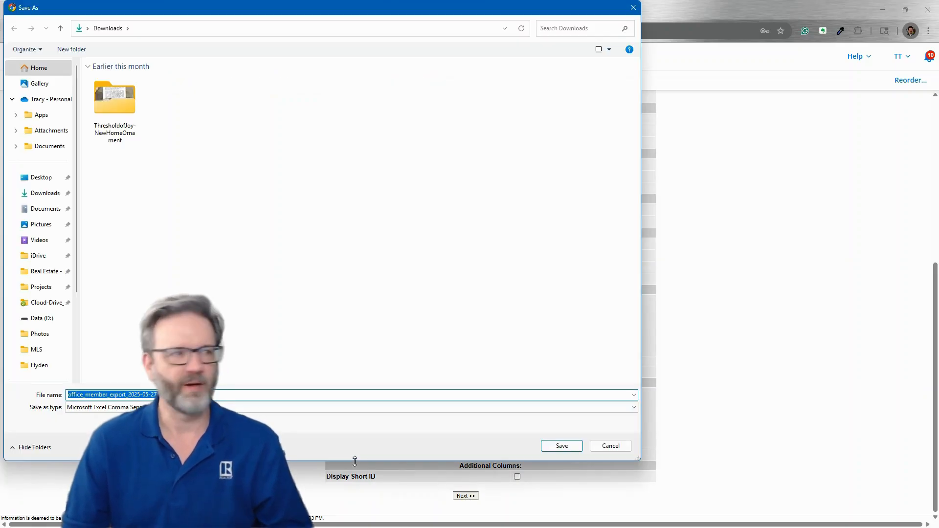
{"action": "left_click", "coordinate": [188, 395]}
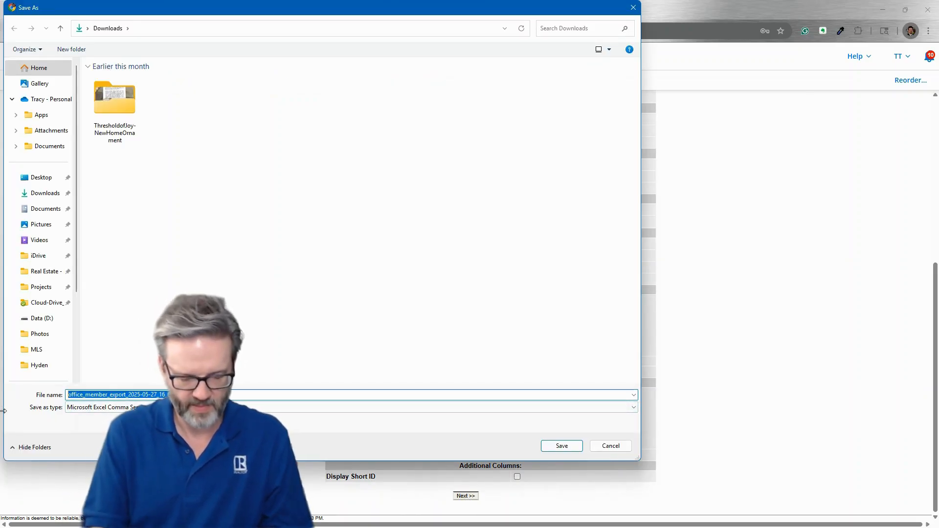
{"action": "type", "text": "MLS E"}
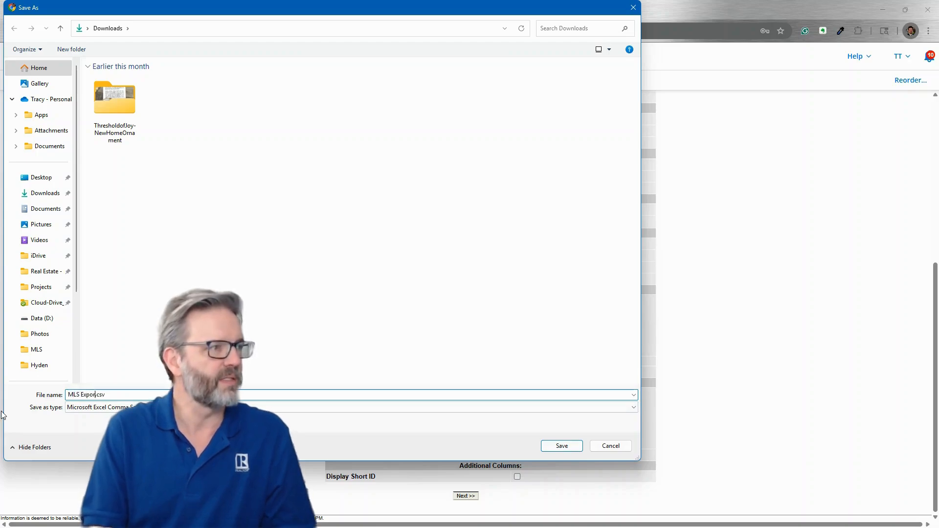
{"action": "type", "text": "xport"}
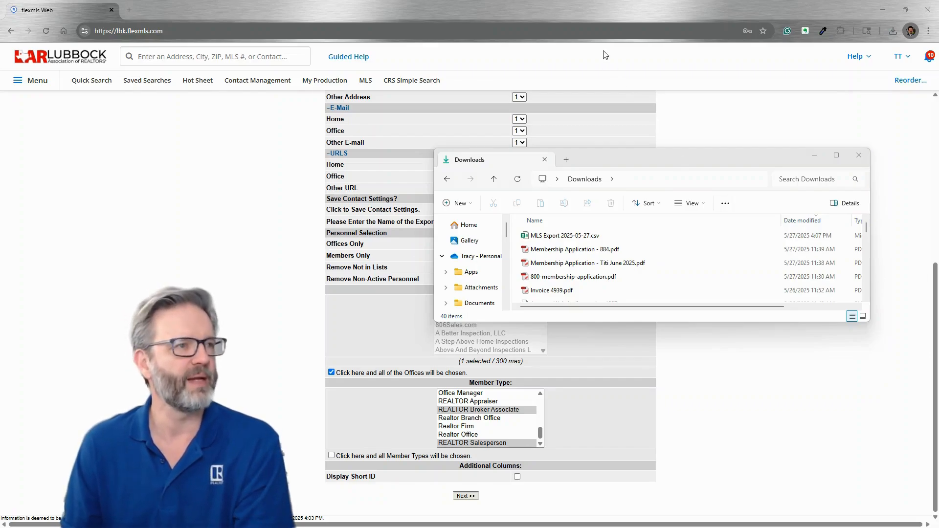
- Open MLS Export 2025-05-27.csv from the Downloads folder in Excel
{"action": "left_click", "coordinate": [559, 239]}
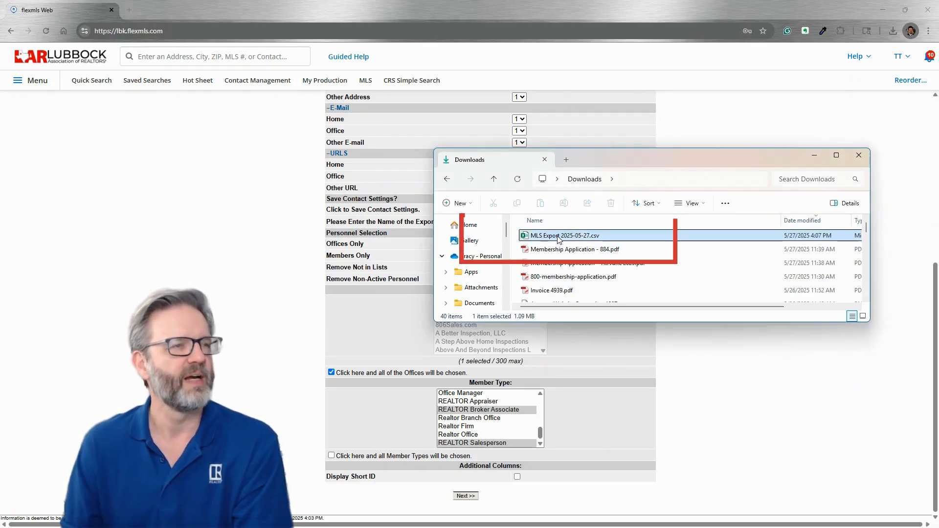
{"action": "right_click", "coordinate": [559, 239]}
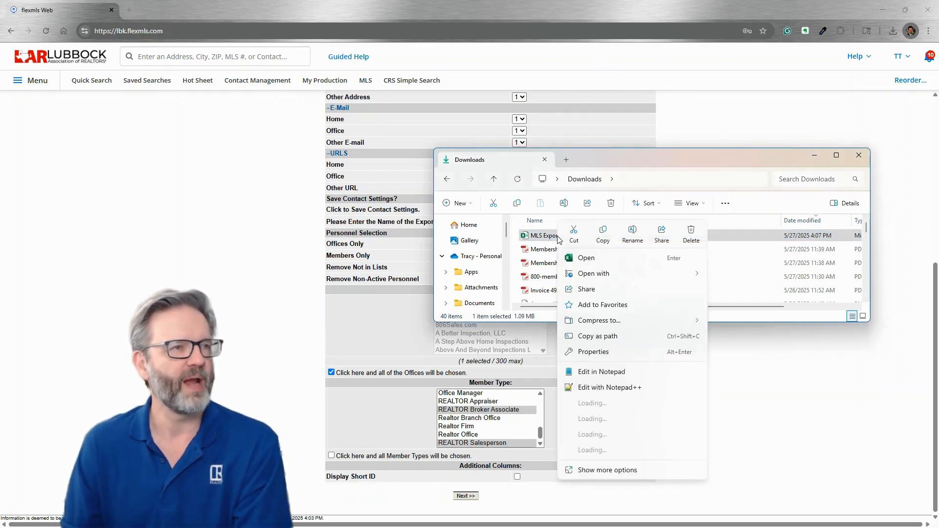
{"action": "left_click", "coordinate": [584, 259]}
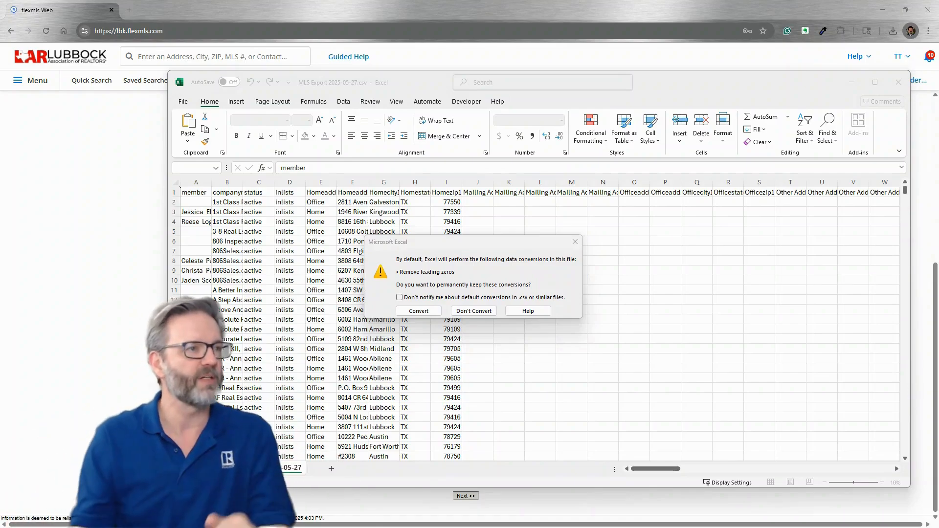
- Keep leading zeros, check the phone values in rows 7 and 16, then select column A
{"action": "left_click", "coordinate": [470, 312]}
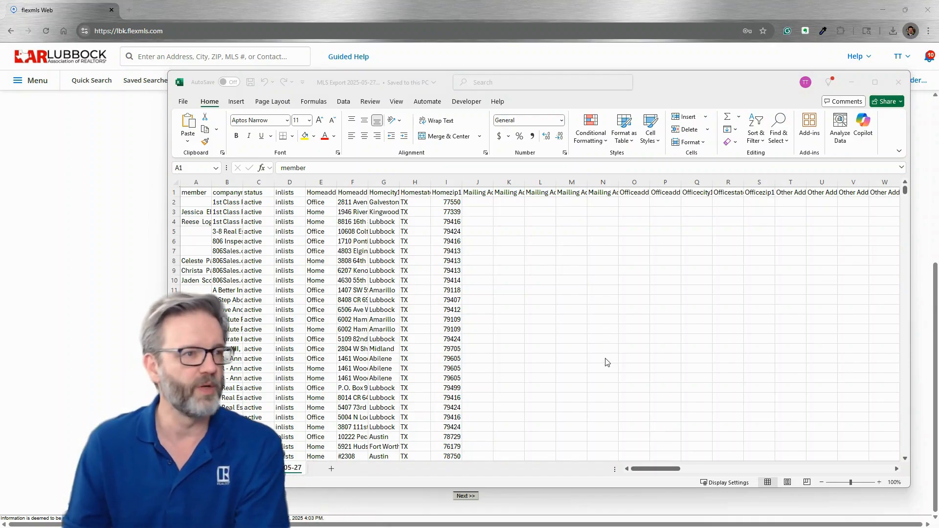
{"action": "left_click", "coordinate": [657, 470]}
{"action": "left_click_drag", "start_coordinate": [642, 470], "coordinate": [701, 469]}
{"action": "left_click", "coordinate": [481, 251]}
{"action": "left_click", "coordinate": [524, 250]}
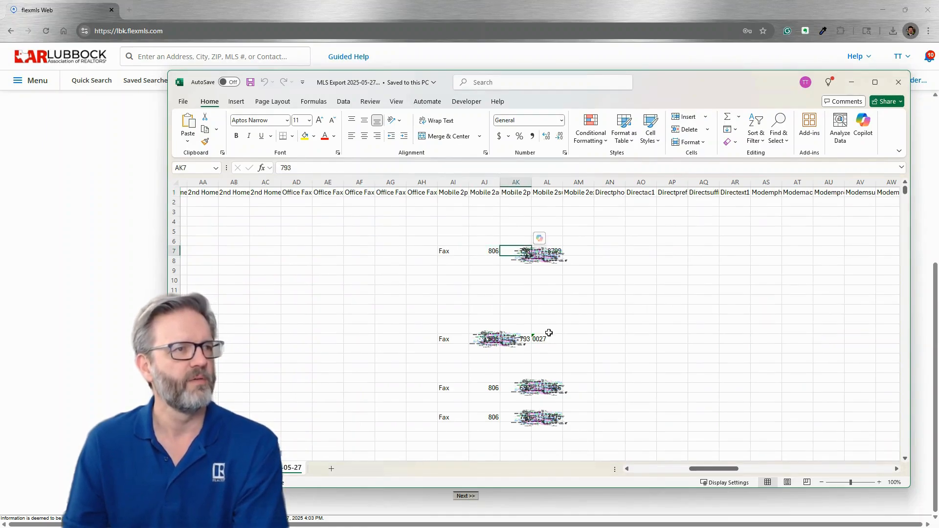
{"action": "left_click", "coordinate": [549, 251]}
{"action": "left_click", "coordinate": [545, 338]}
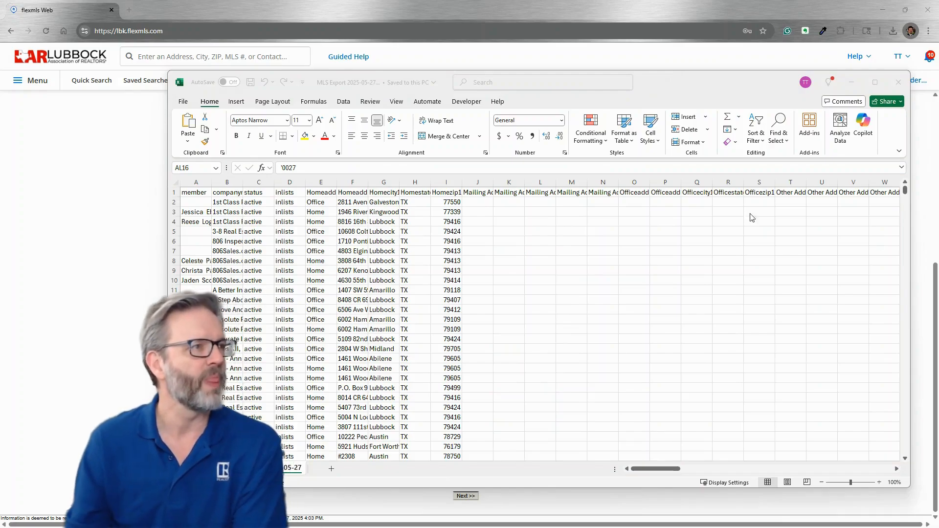
{"action": "left_click", "coordinate": [226, 180]}
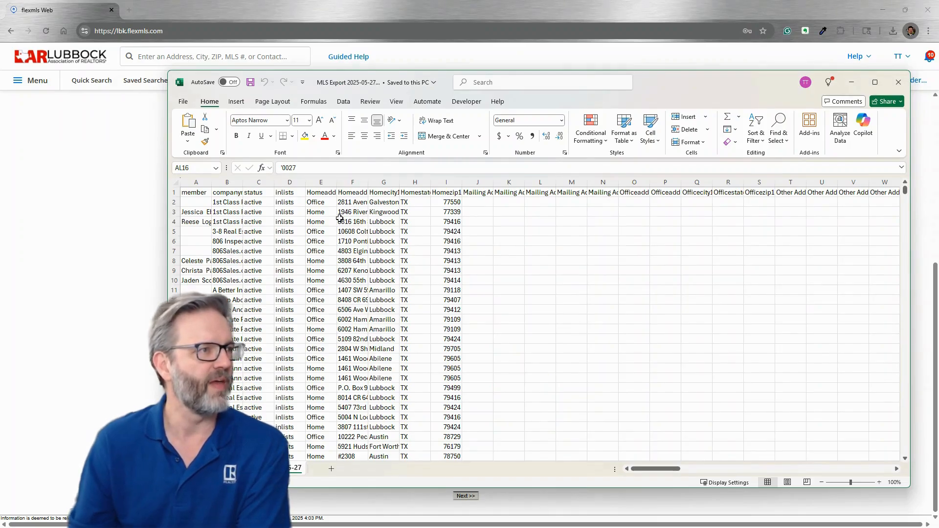
{"action": "left_click", "coordinate": [194, 181]}
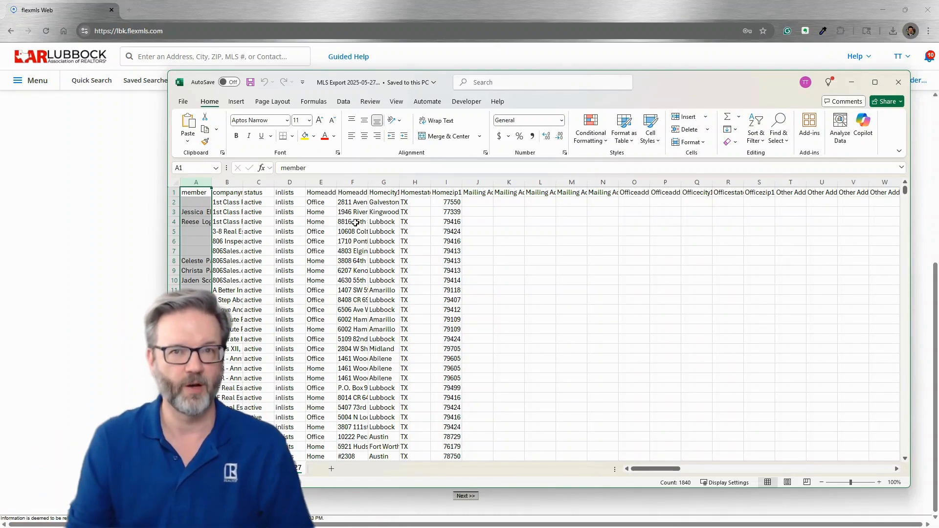
- Delete columns C through DC
{"action": "left_click_drag", "start_coordinate": [257, 181], "coordinate": [795, 181]}
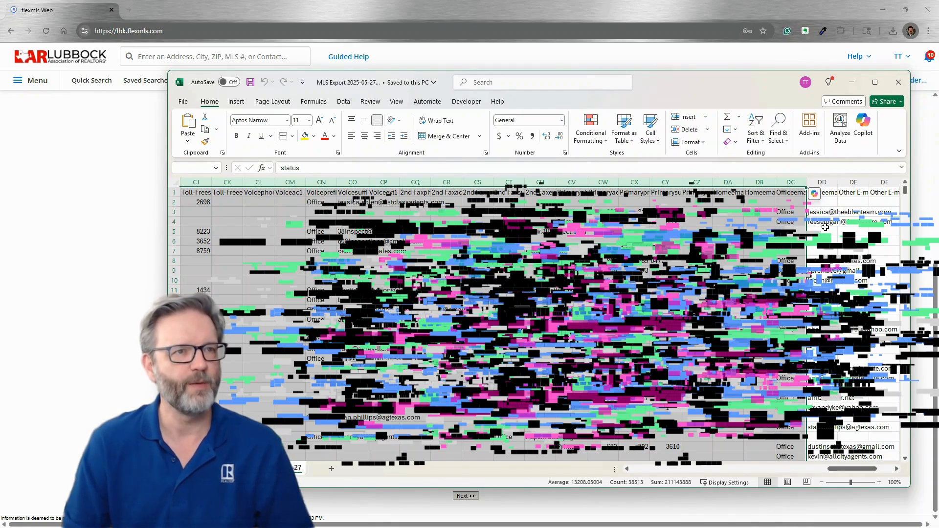
{"action": "right_click", "coordinate": [667, 182]}
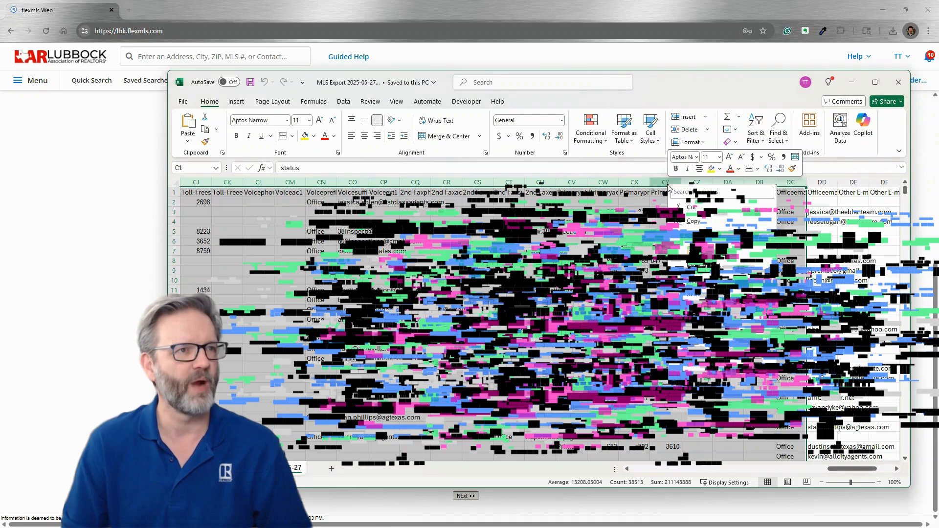
{"action": "left_click", "coordinate": [695, 291]}
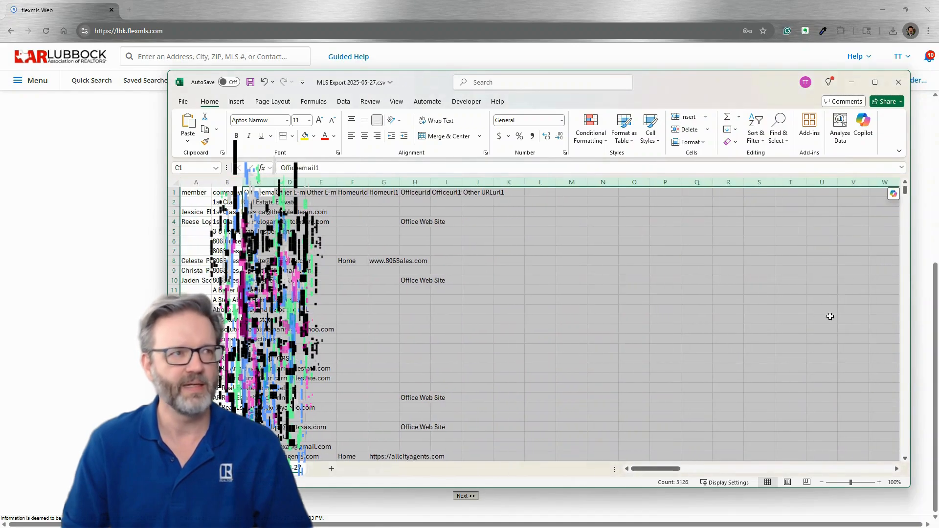
{"action": "left_click", "coordinate": [321, 260]}
- Delete the leftover columns D through O
{"action": "left_click_drag", "start_coordinate": [290, 182], "coordinate": [635, 194]}
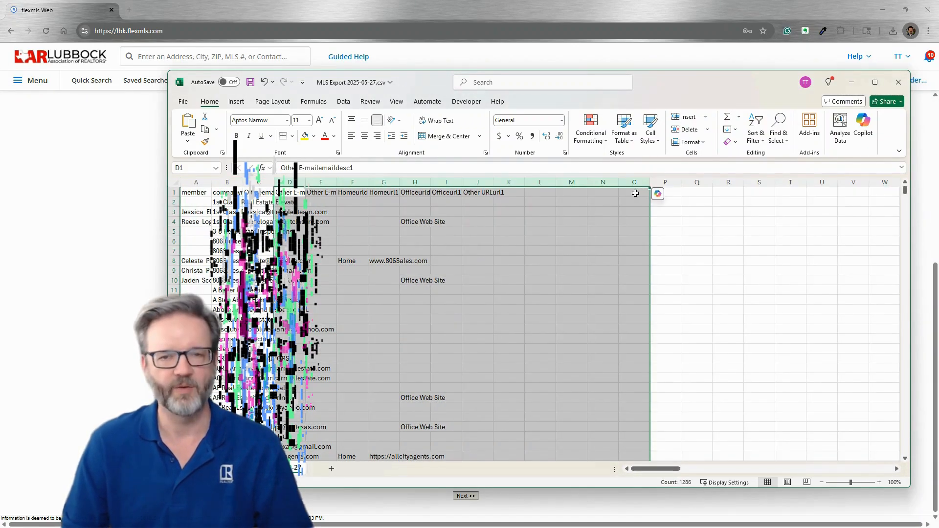
{"action": "right_click", "coordinate": [511, 182]}
{"action": "left_click", "coordinate": [545, 292]}
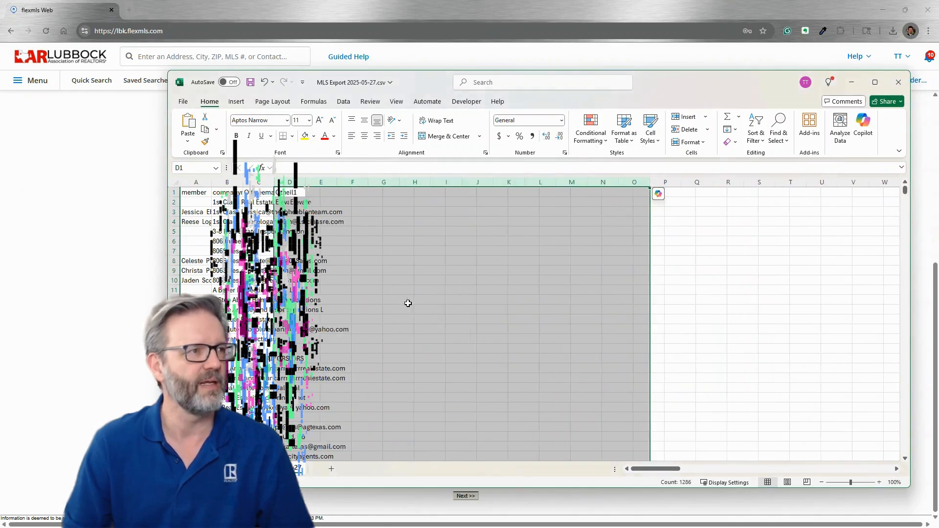
{"action": "left_click", "coordinate": [414, 299]}
- AutoFit columns A to C so the member, company and email values show fully
{"action": "left_click_drag", "start_coordinate": [267, 182], "coordinate": [195, 183]}
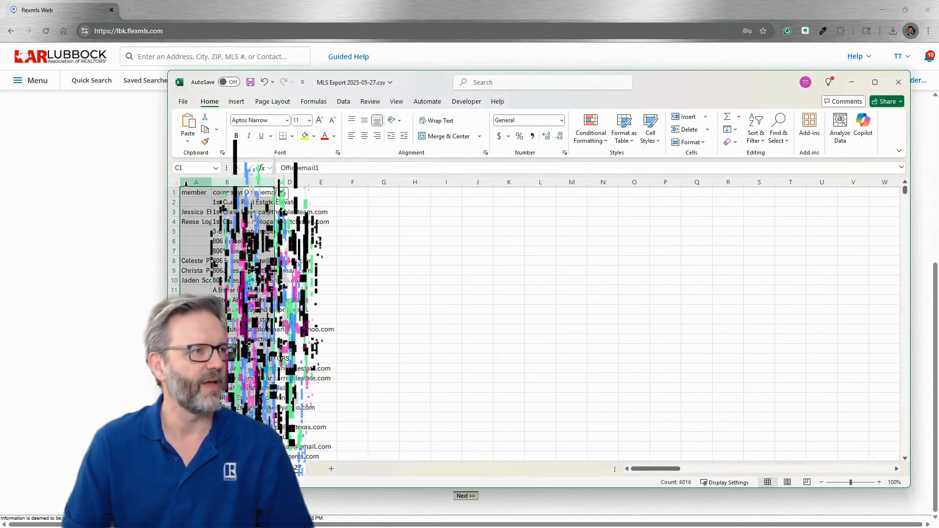
{"action": "double_click", "coordinate": [210, 182]}
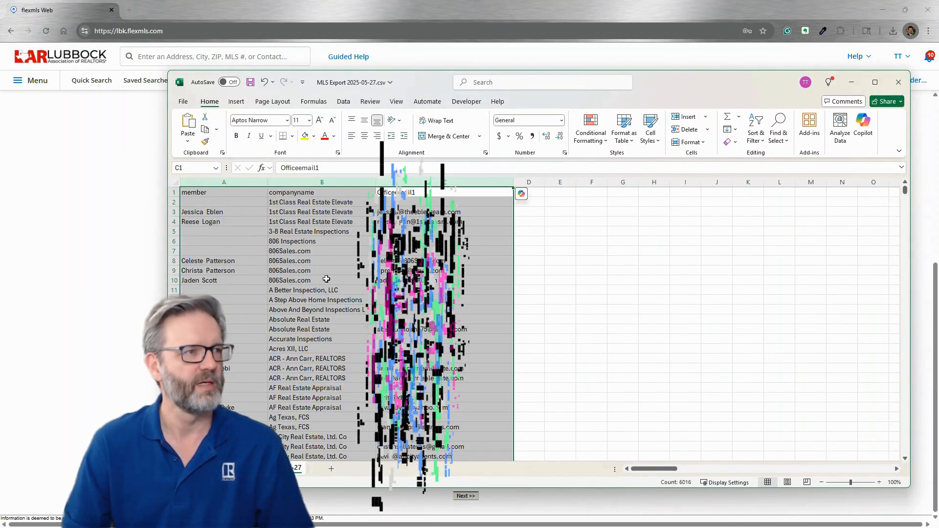
{"action": "left_click", "coordinate": [349, 280]}
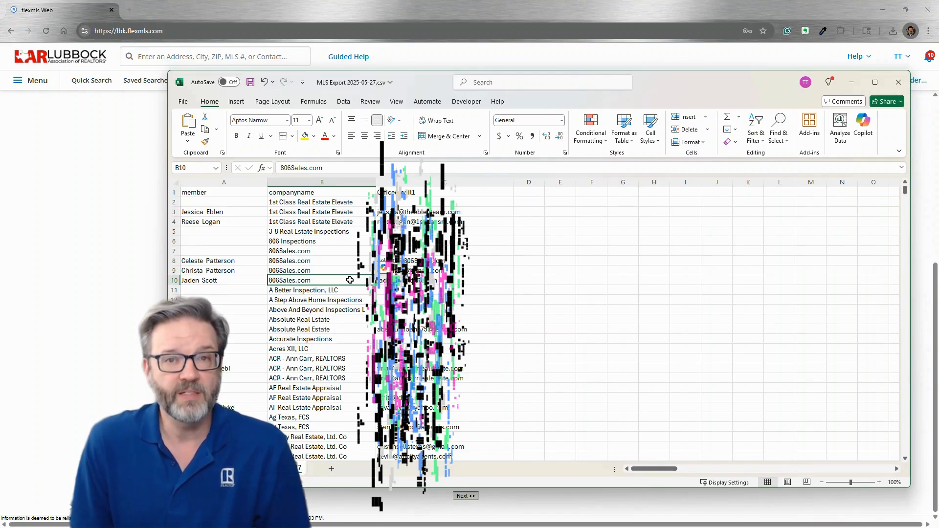
{"action": "left_click", "coordinate": [685, 270]}
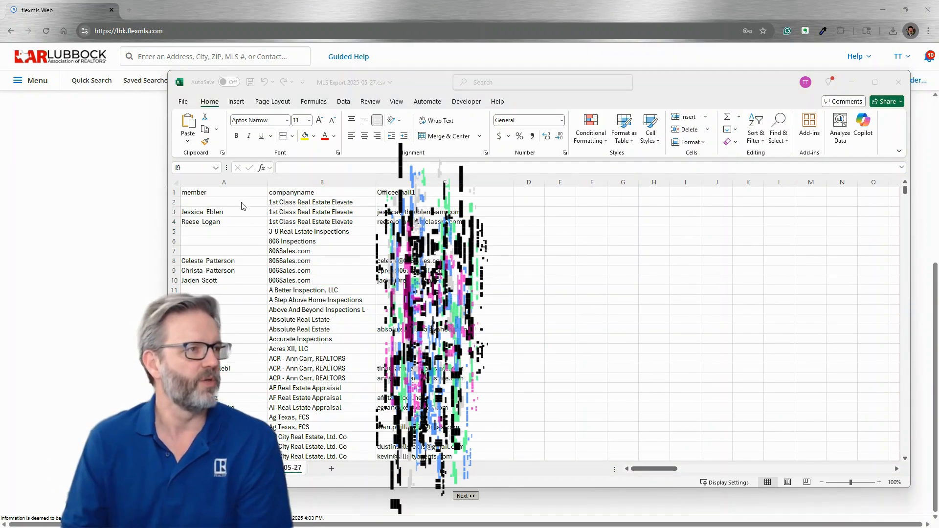
- Sort by the member column A to Z, expanding to company and email, and review the bottom rows
{"action": "left_click", "coordinate": [241, 184]}
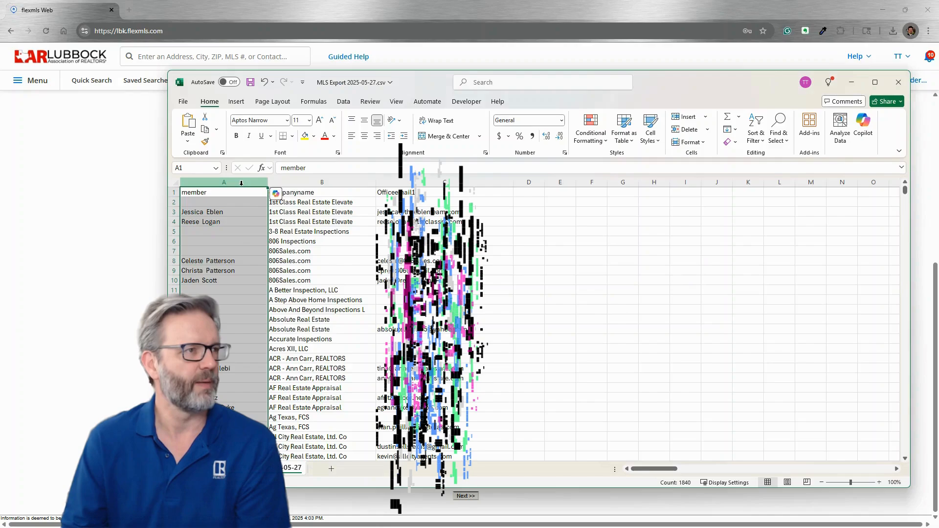
{"action": "right_click", "coordinate": [241, 183]}
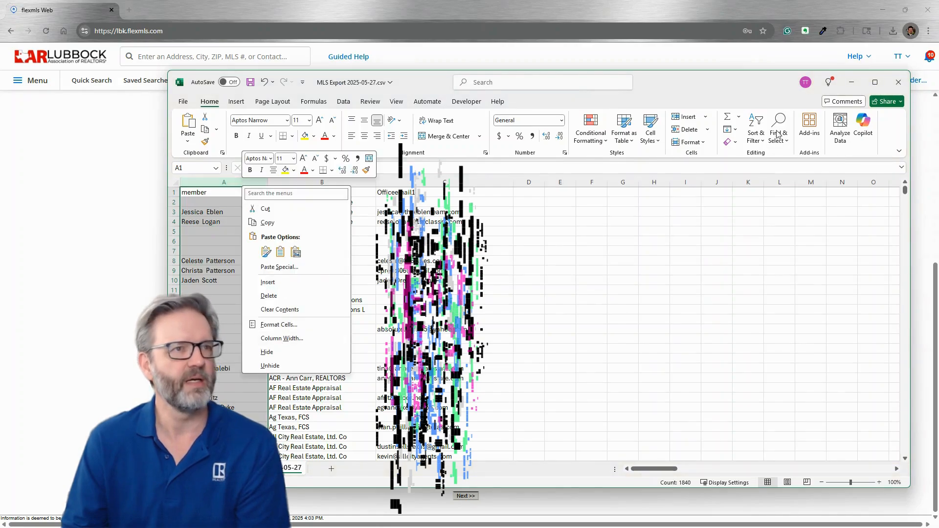
{"action": "left_click", "coordinate": [756, 141]}
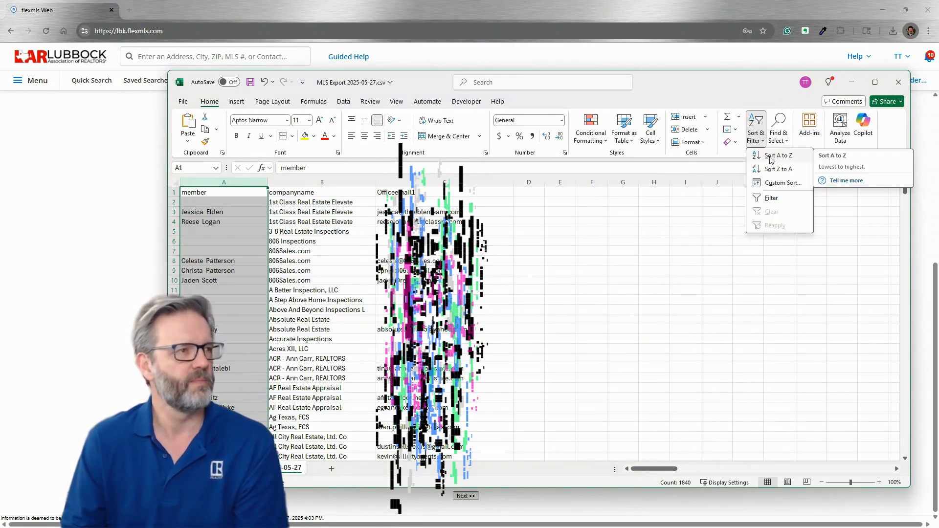
{"action": "left_click", "coordinate": [772, 157]}
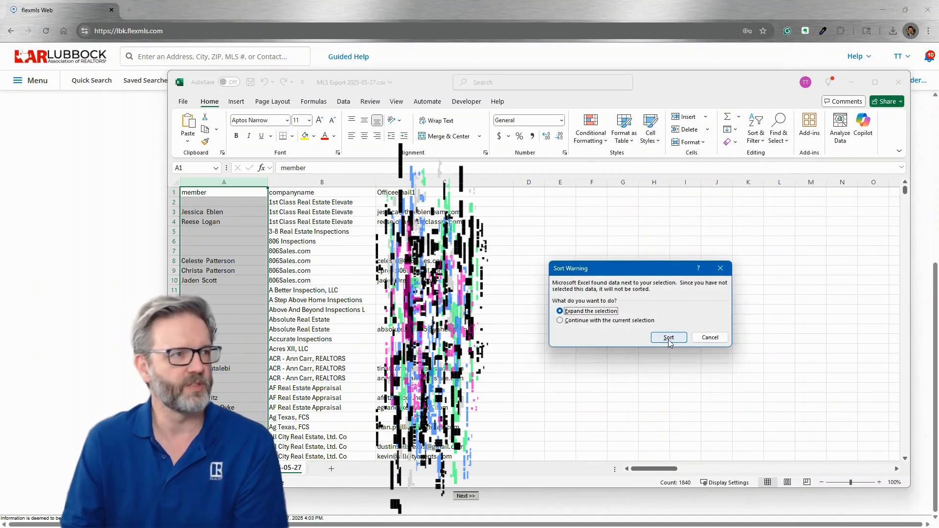
{"action": "left_click", "coordinate": [669, 338]}
{"action": "left_click", "coordinate": [358, 338]}
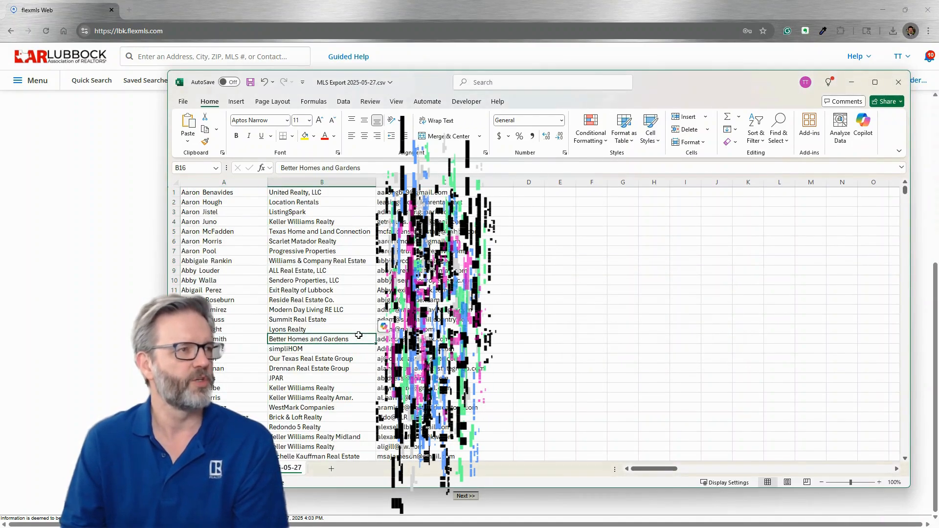
{"action": "scroll", "coordinate": [303, 338], "scroll_direction": "down", "scroll_amount": 19}
{"action": "scroll", "coordinate": [300, 339], "scroll_direction": "down", "scroll_amount": 20}
{"action": "scroll", "coordinate": [266, 403], "scroll_direction": "down", "scroll_amount": 20}
{"action": "left_click_drag", "start_coordinate": [905, 247], "coordinate": [913, 404]}
{"action": "scroll", "coordinate": [342, 399], "scroll_direction": "up", "scroll_amount": 1}
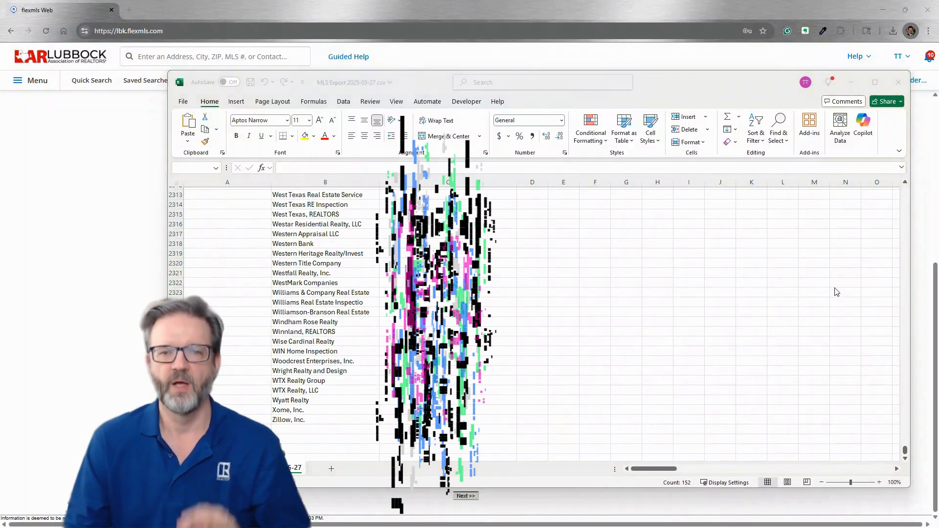
- Select from the first blank-member row to the end of the data and delete those rows
{"action": "left_click", "coordinate": [453, 77]}
{"action": "key", "text": "ctrl+a"}
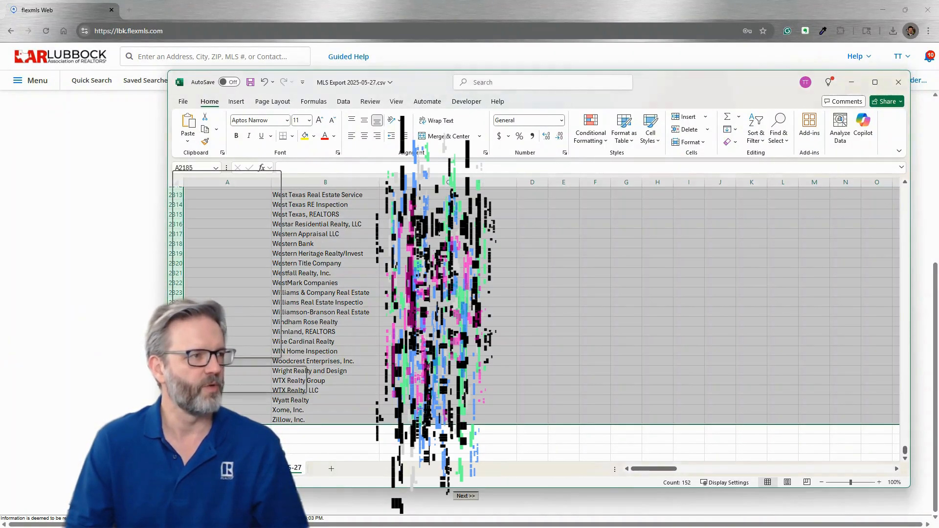
{"action": "right_click", "coordinate": [175, 361]}
{"action": "left_click", "coordinate": [207, 283]}
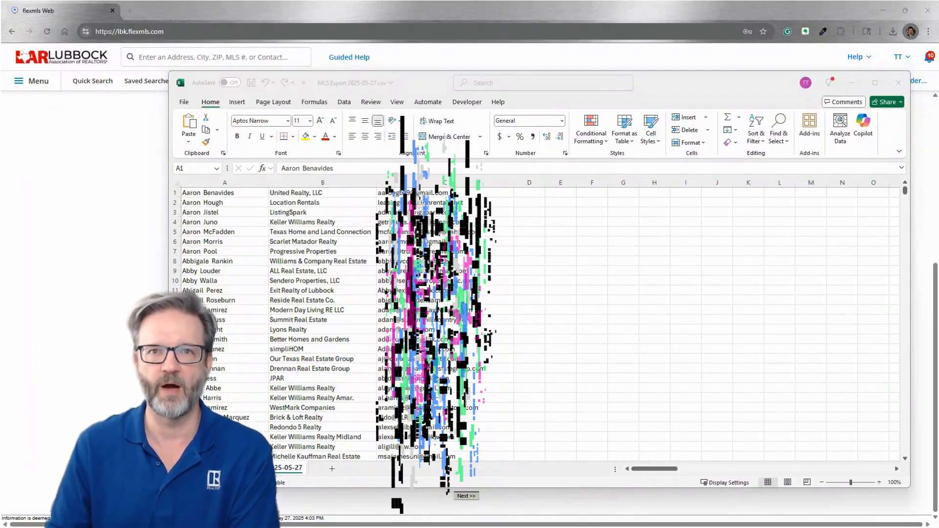
- Save the edited MLS Export 2025-05-27.csv and close Excel
{"action": "left_click", "coordinate": [184, 101]}
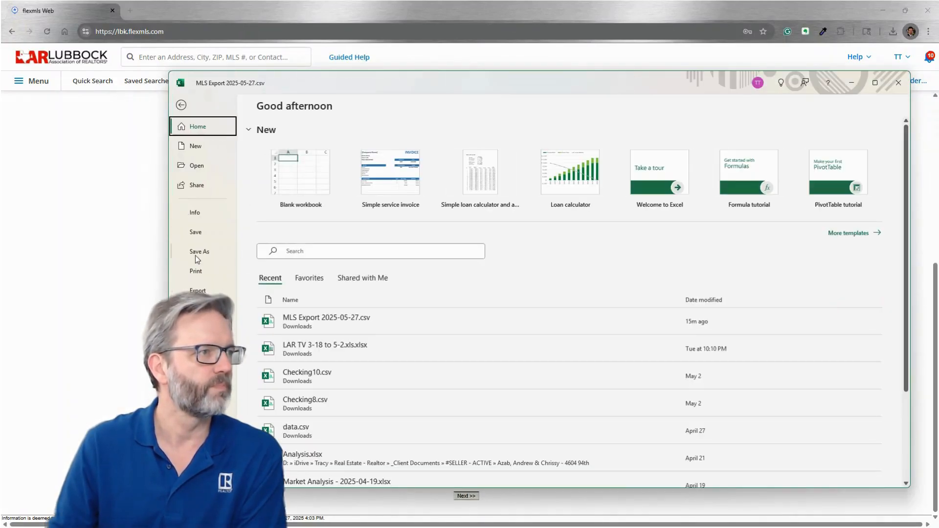
{"action": "left_click", "coordinate": [198, 234]}
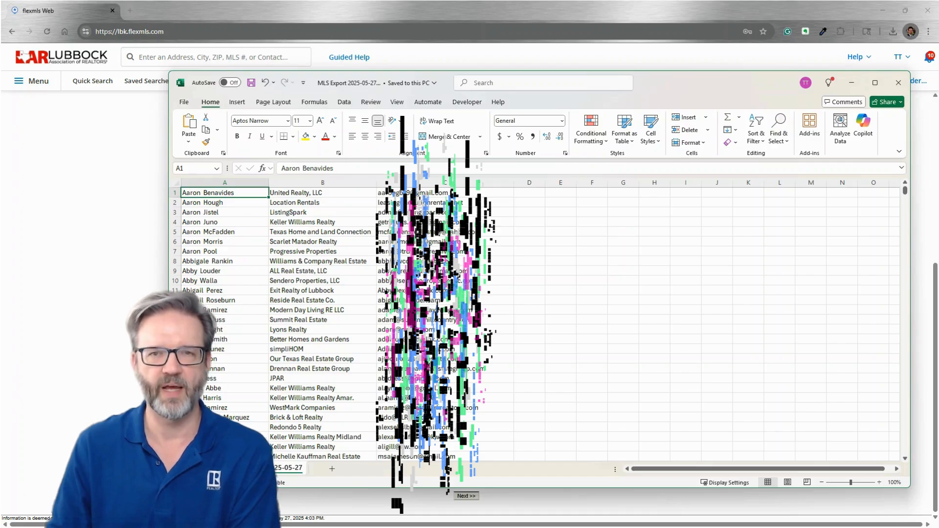
{"action": "left_click", "coordinate": [898, 83]}
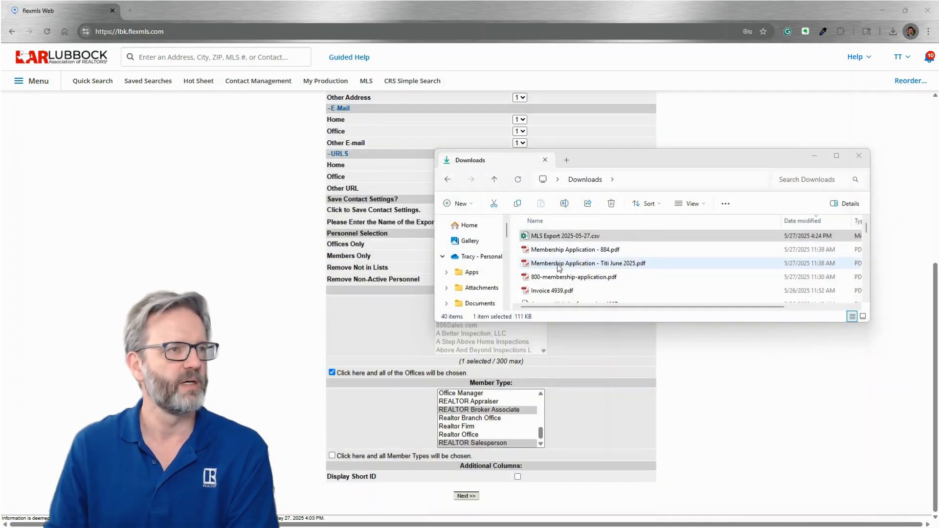
- Reopen MLS Export 2025-05-27.csv from Downloads and AutoFit columns A to C
{"action": "double_click", "coordinate": [551, 239]}
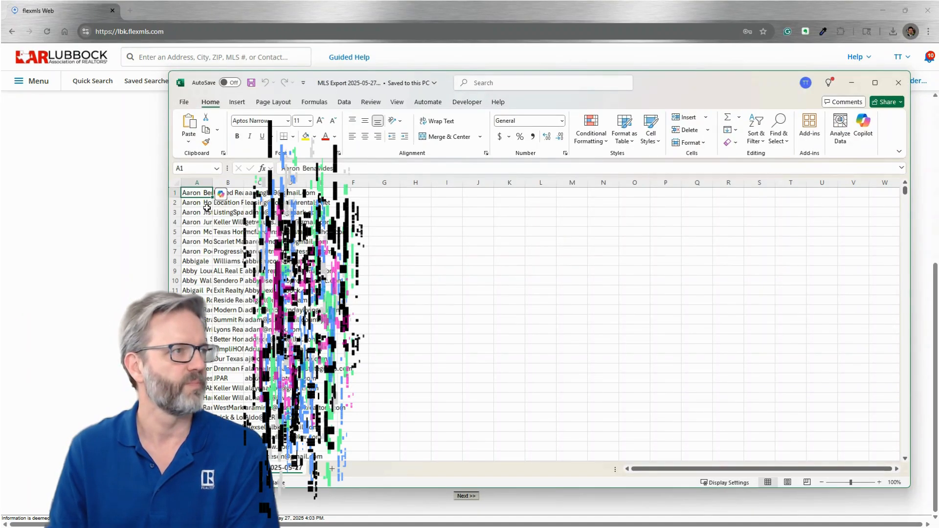
{"action": "key", "text": "ctrl+a"}
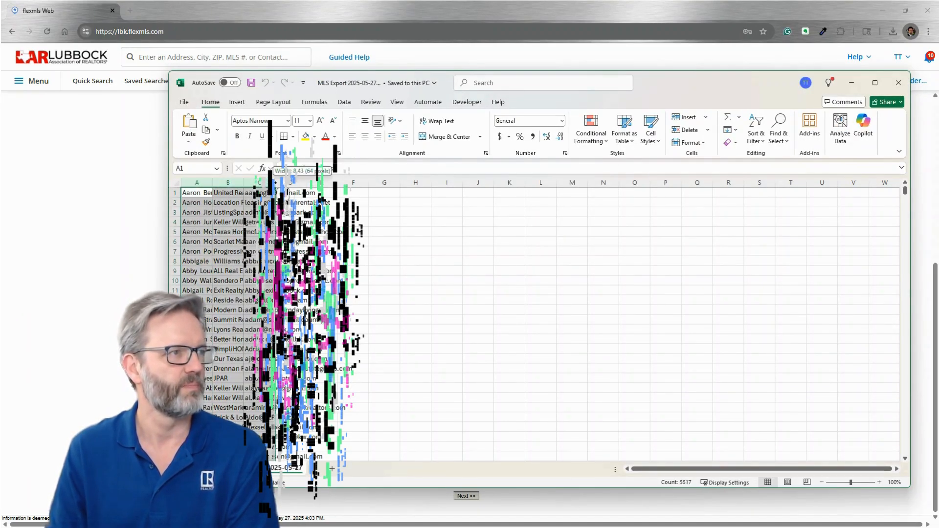
{"action": "double_click", "coordinate": [275, 183]}
{"action": "left_click", "coordinate": [331, 316]}
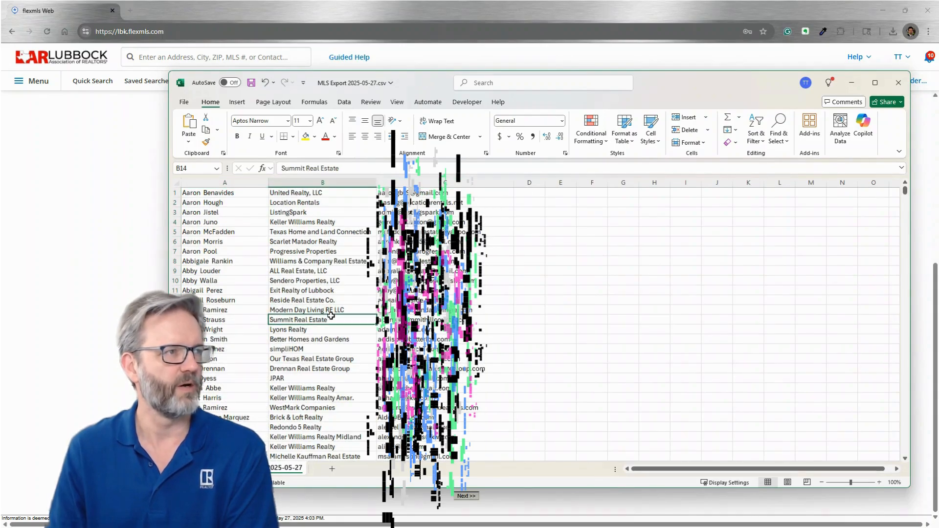